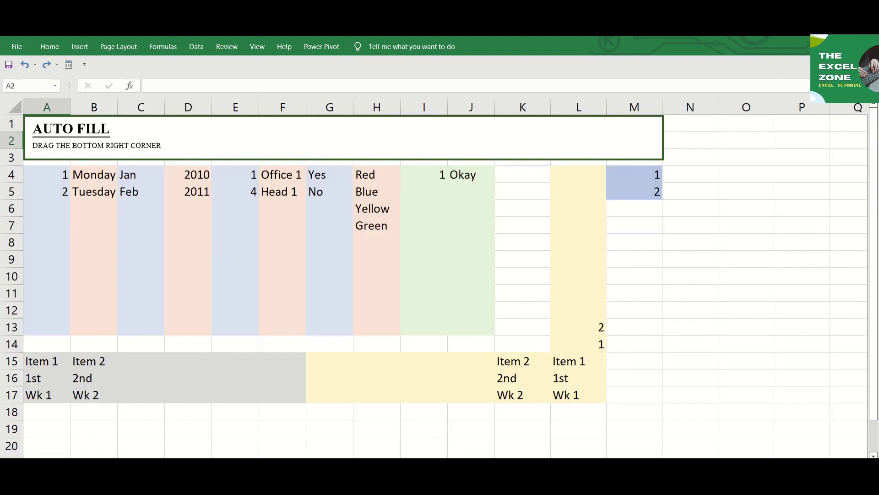
Extend the 1, 2 in column A into the series 1 through 10 down to A13.
click(48, 182)
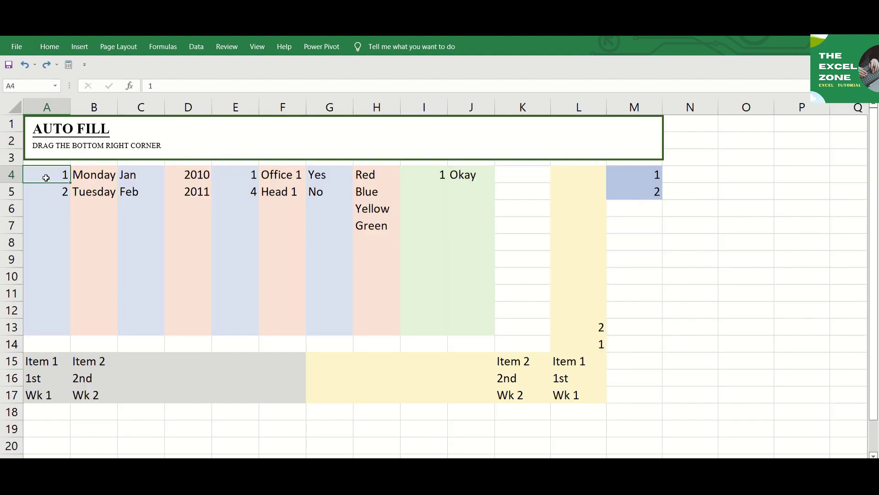
click(70, 183)
click(71, 184)
shift+click(43, 196)
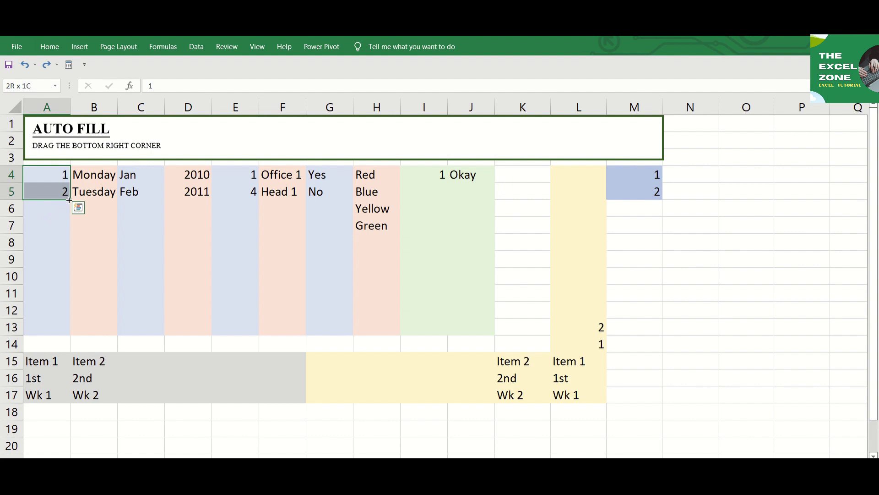
drag(70, 199, 70, 334)
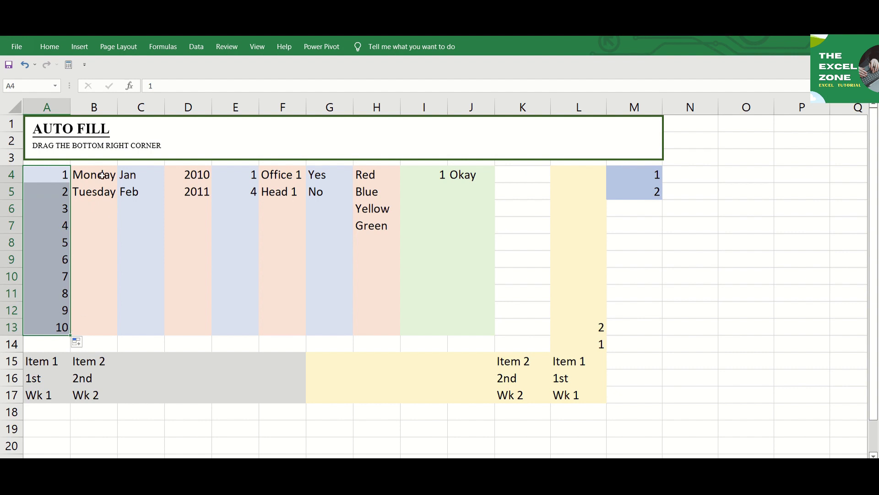
click(102, 175)
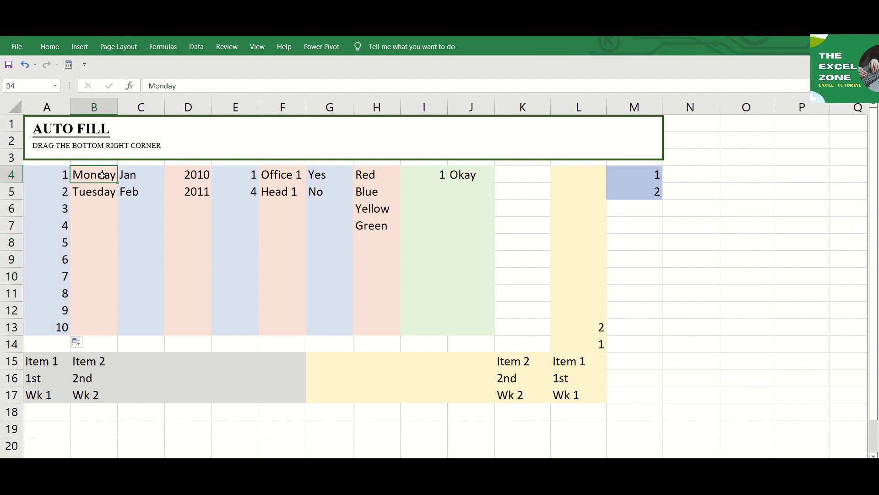
Continue the weekdays in column B and months Jan–Oct in column C down to row 13.
key(shift+Down)
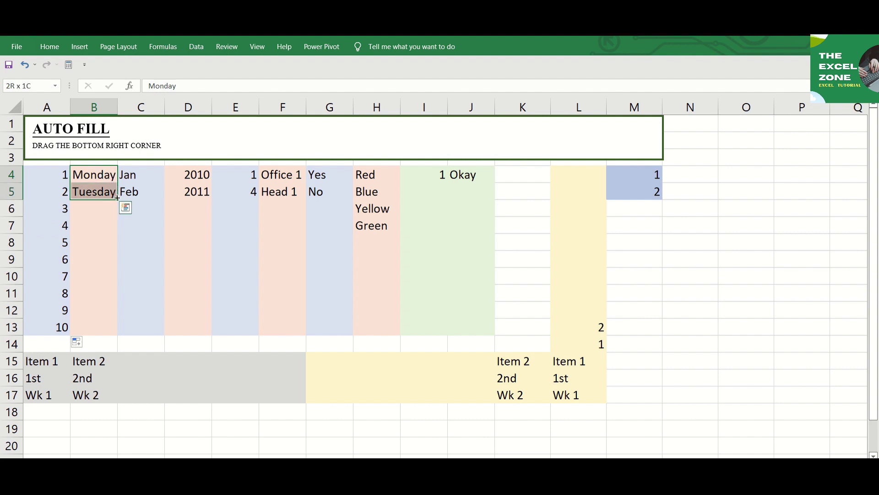
drag(117, 203, 111, 336)
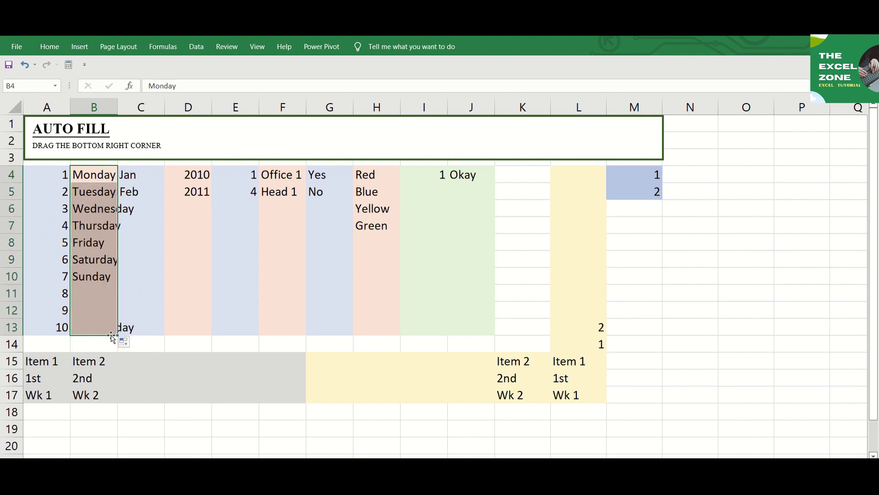
click(135, 175)
drag(135, 176, 165, 335)
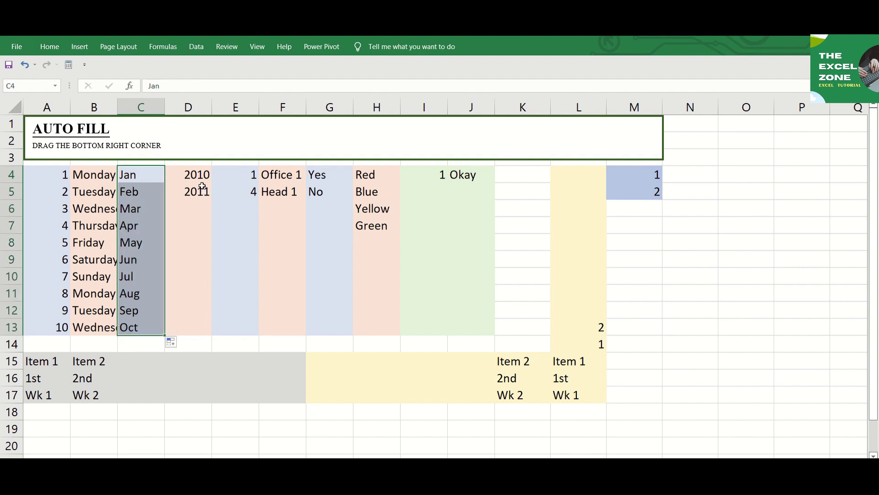
drag(197, 176, 208, 329)
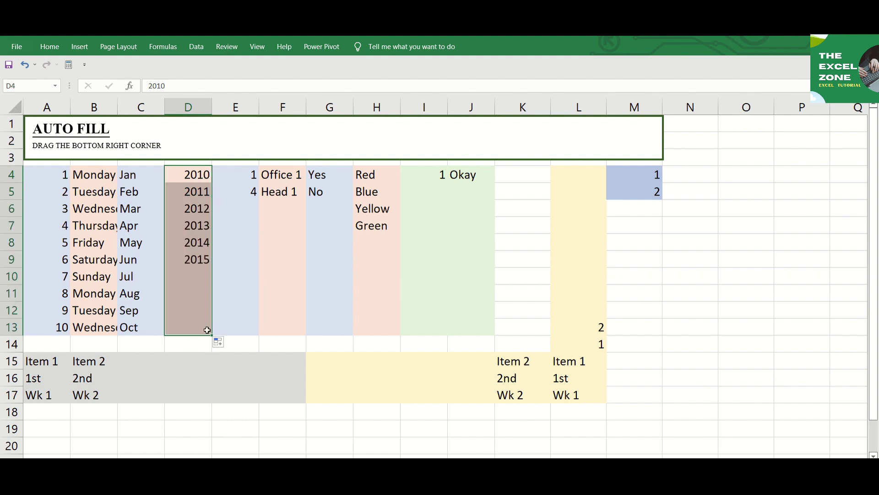
click(31, 365)
key(shift+Right)
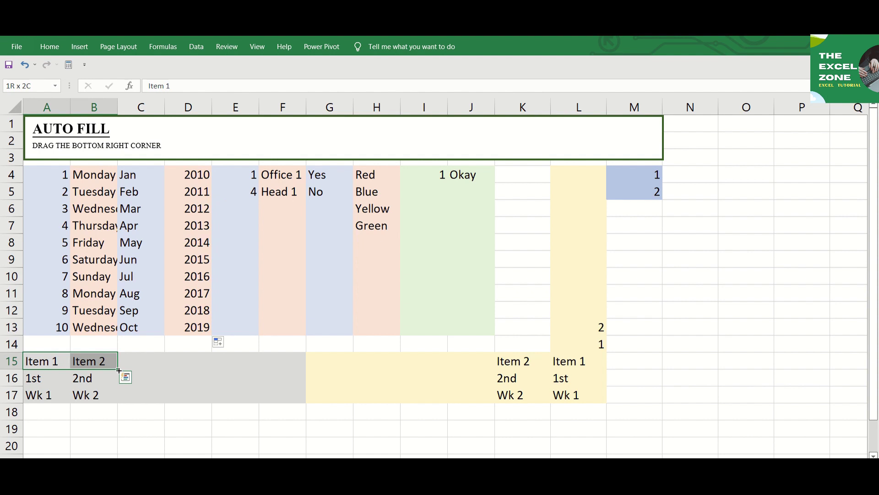
Extend rows 15–17 to column F as Item 1–Item 6, 1st–6th and Wk 1–Wk 6.
drag(118, 370, 285, 372)
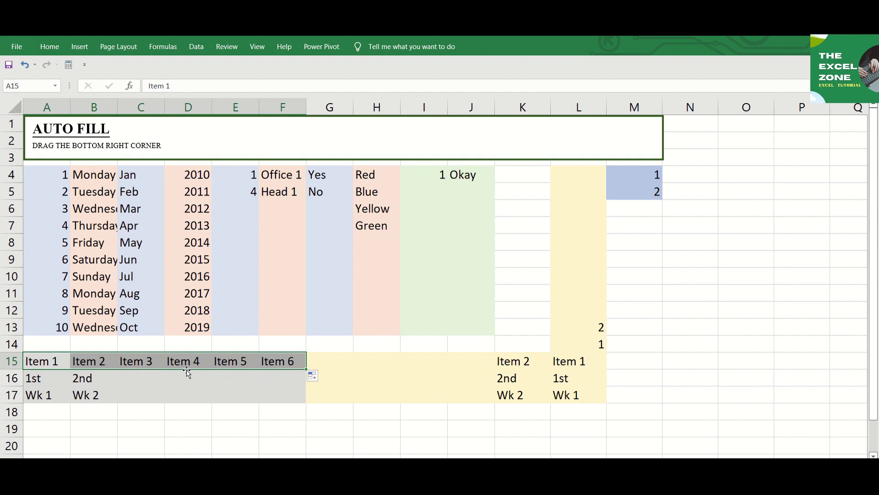
click(42, 378)
drag(42, 379, 93, 394)
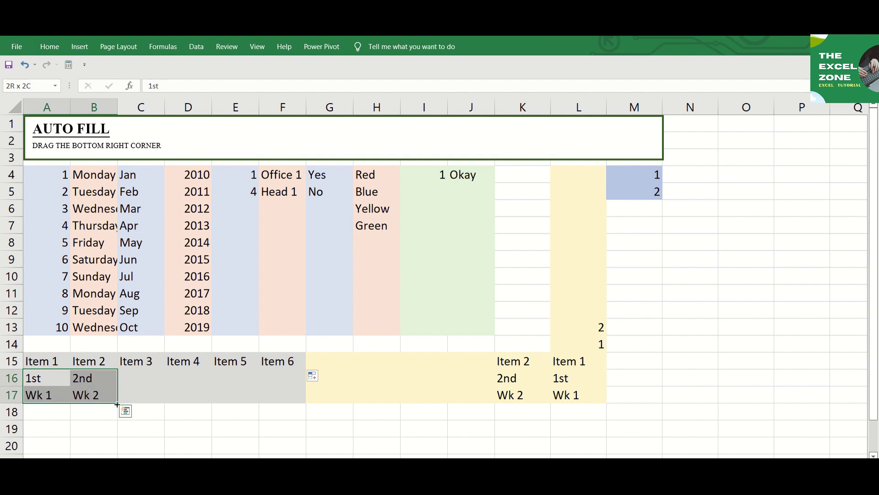
drag(117, 404, 290, 404)
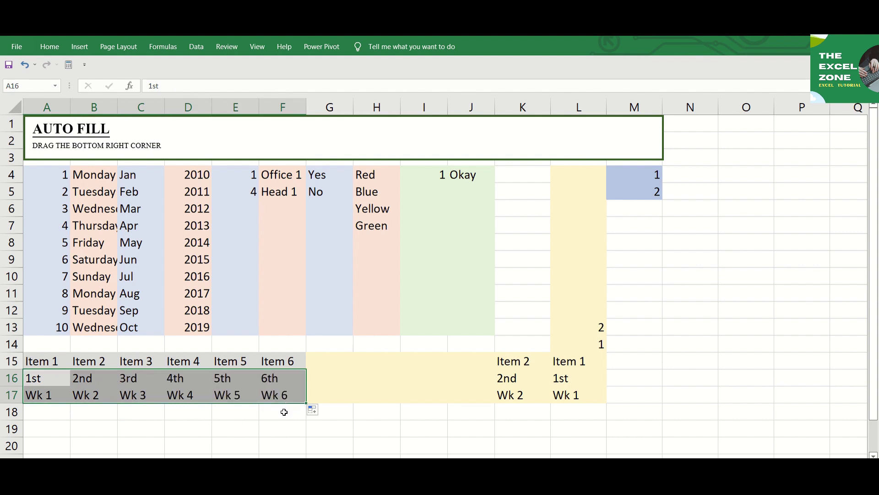
Fill column E from the 1, 4 pair in steps of three down to 28 in row 13.
click(236, 176)
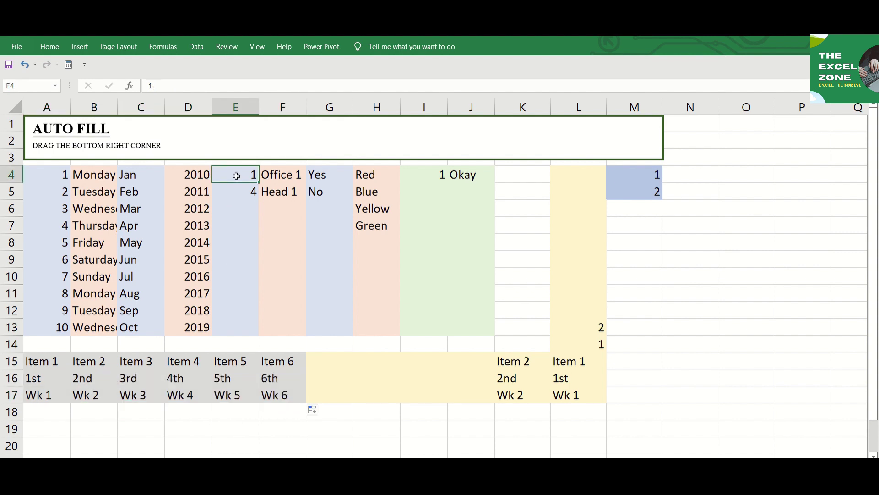
key(shift+Down)
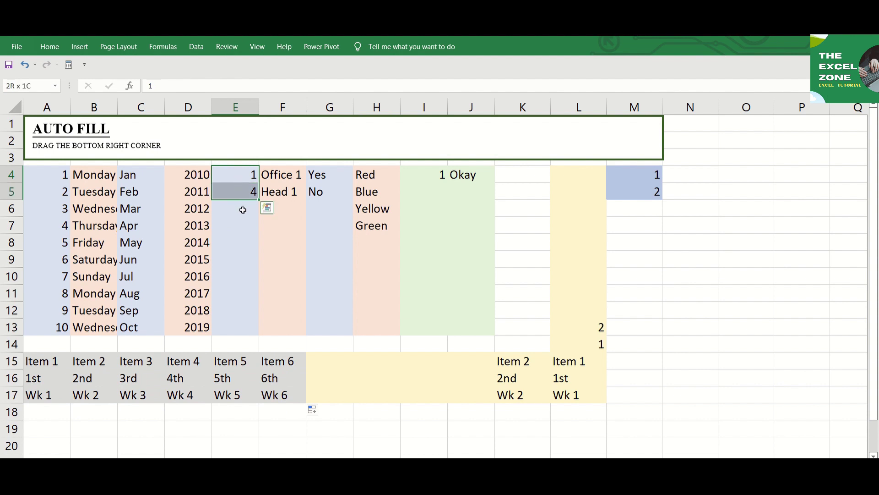
drag(259, 200, 257, 336)
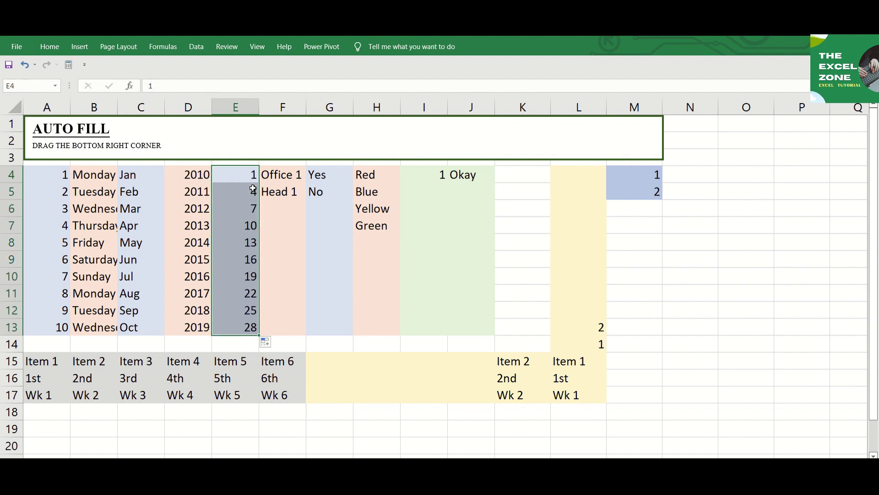
Step through the filled column E values to verify the step-of-three series.
click(252, 206)
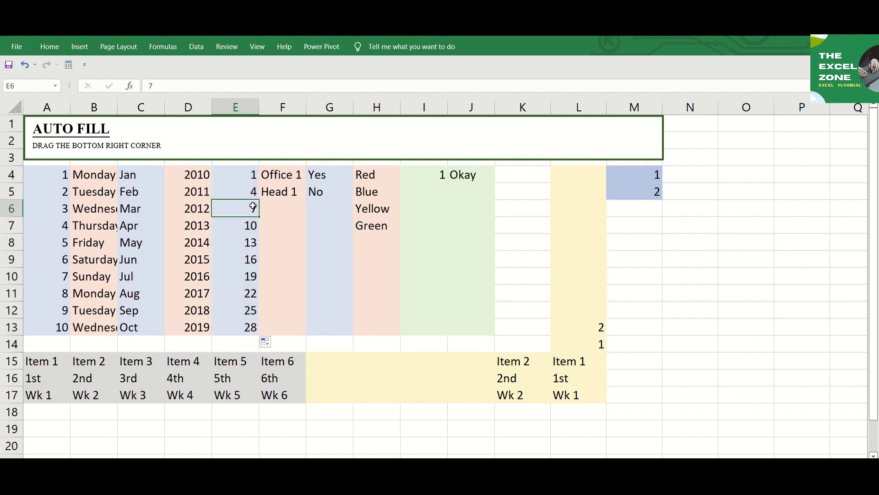
key(Down)
key(Down)
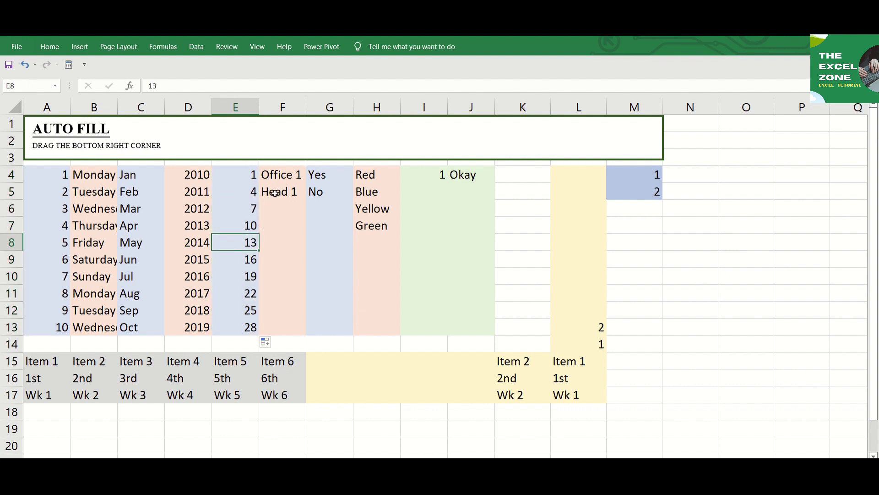
key(Up)
key(Up)
key(Up)
key(Up)
key(shift+Down)
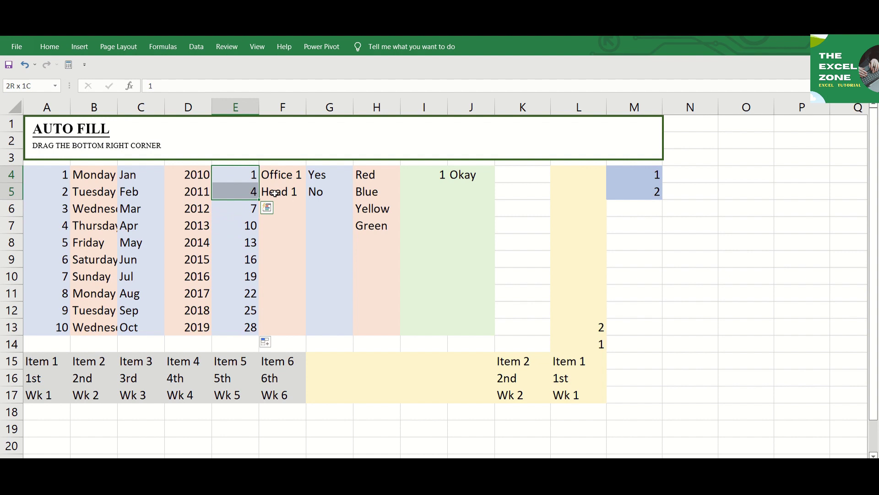
key(Down)
key(Down)
key(Down)
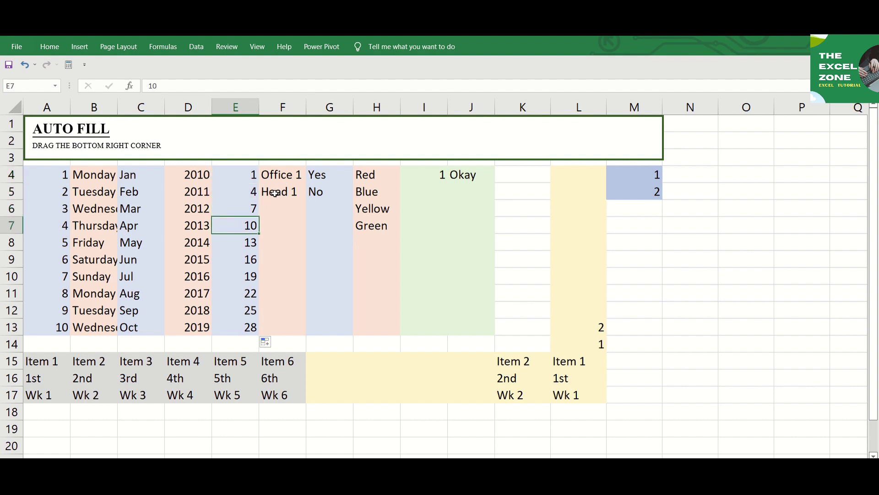
key(Down)
key(Down)
key(Down)
key(Down)
key(Down)
key(Down)
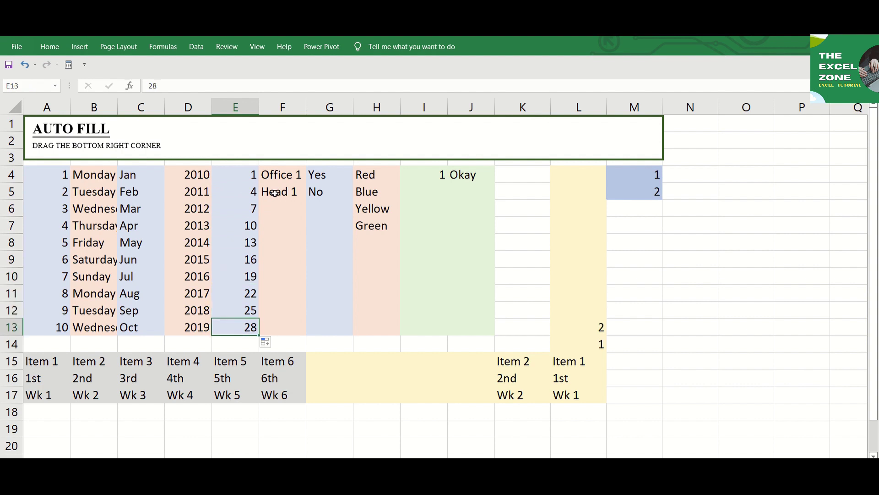
key(Right)
click(296, 172)
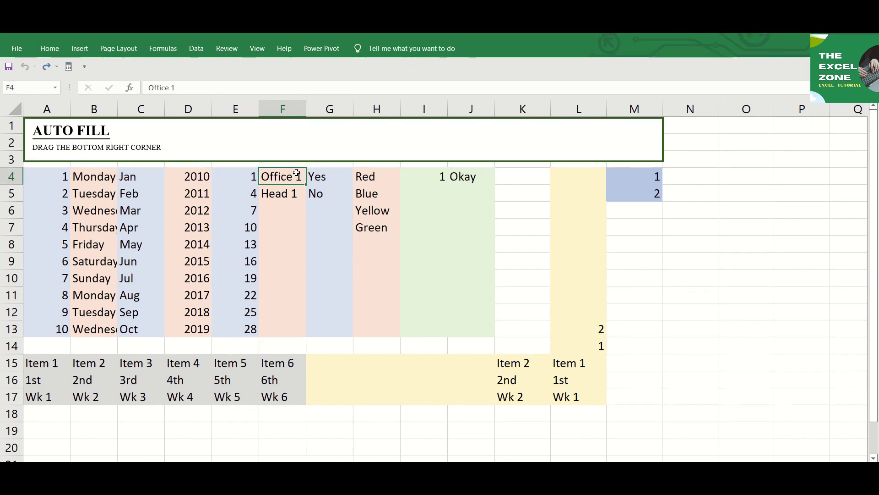
Fill column F to row 13 alternating Office 1–5 with Head 1–5, then select G's Yes/No pair.
key(shift+Down)
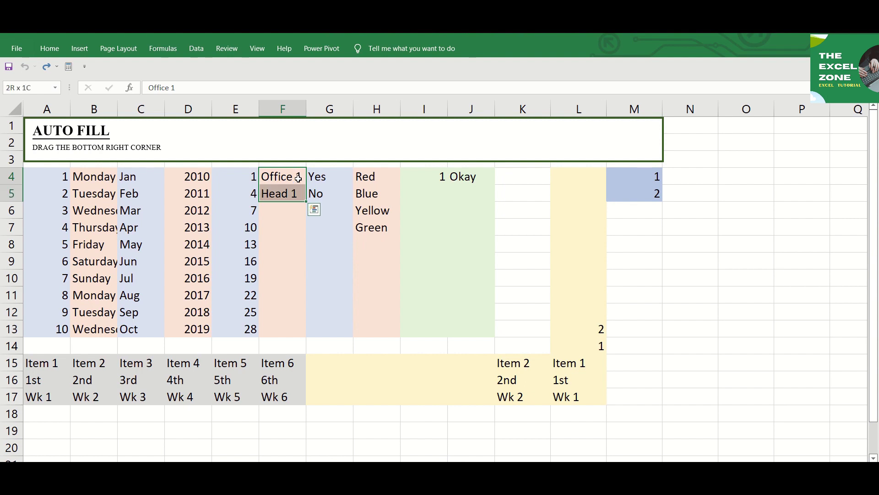
drag(307, 202, 314, 333)
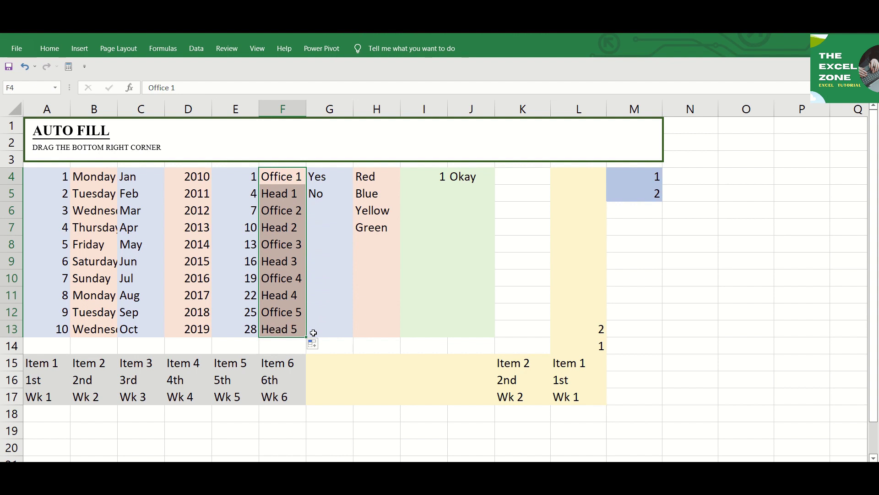
click(284, 224)
drag(325, 176, 361, 332)
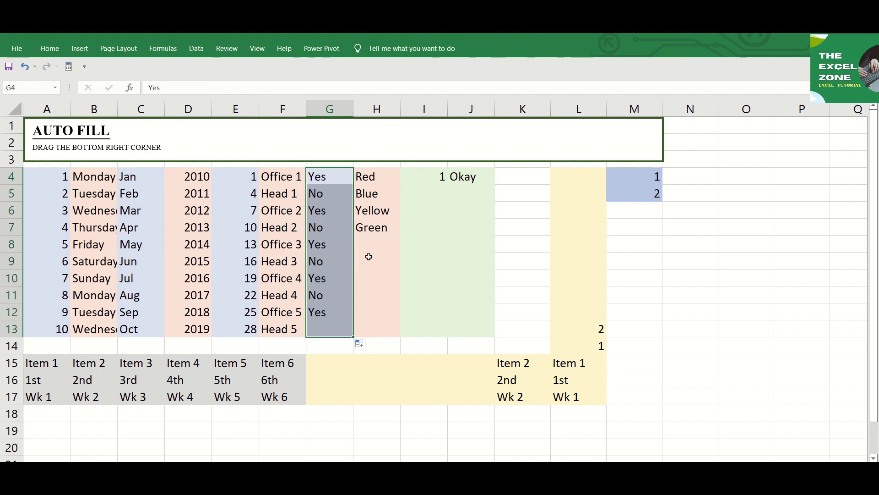
Repeat Red, Blue, Yellow, Green down column H to row 13, ending on Blue.
click(382, 177)
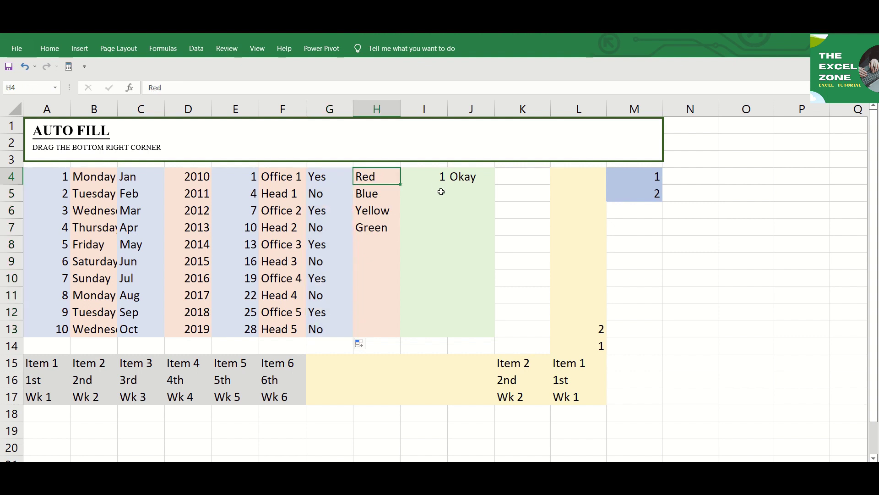
key(shift+Down)
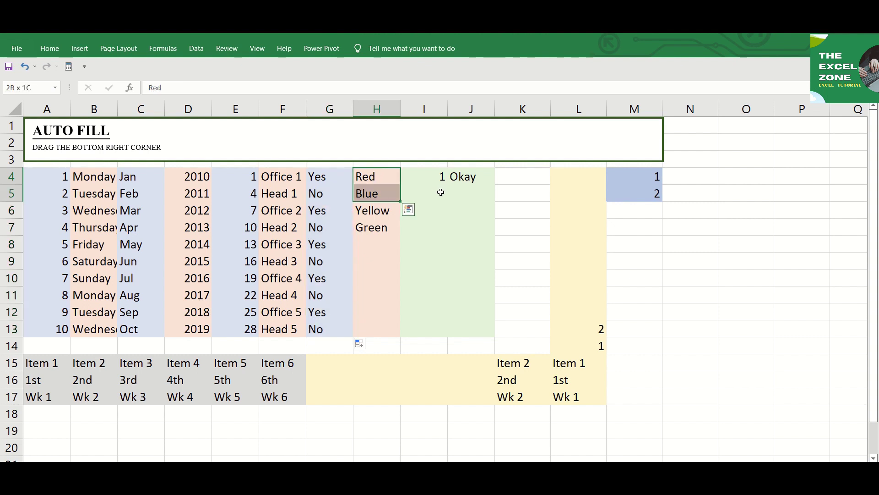
key(shift+Down)
key(shift+Down)
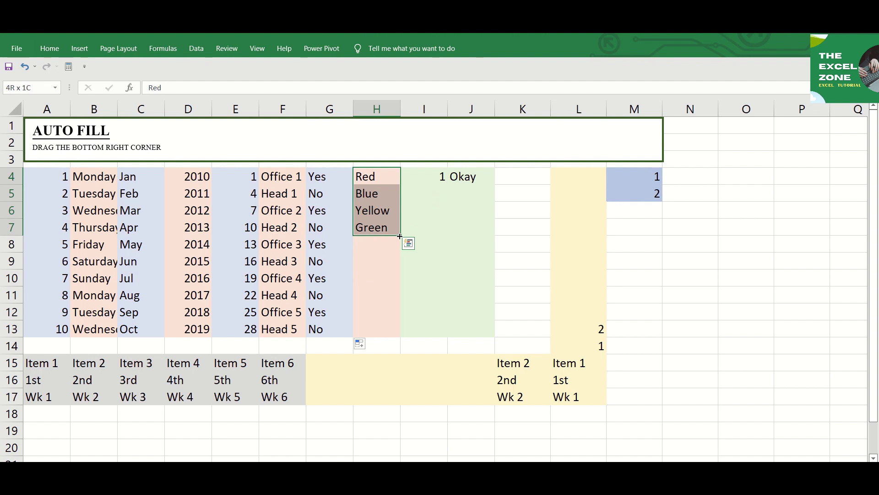
drag(399, 237, 401, 331)
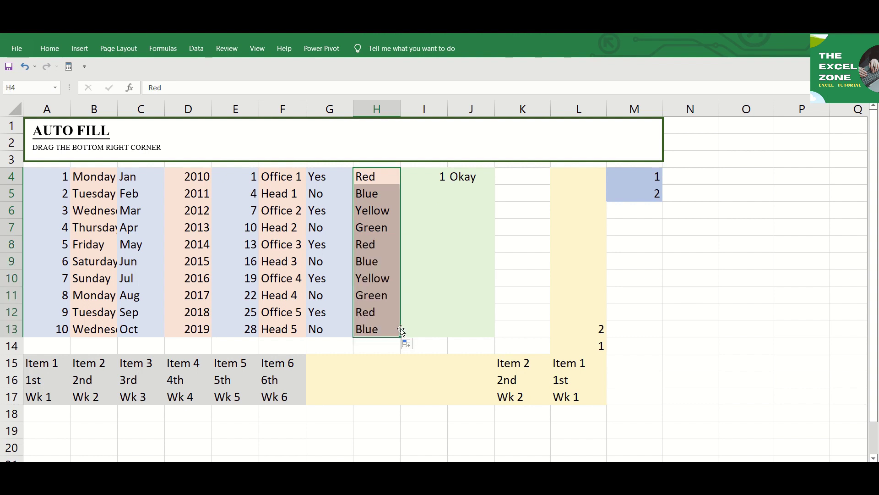
click(380, 256)
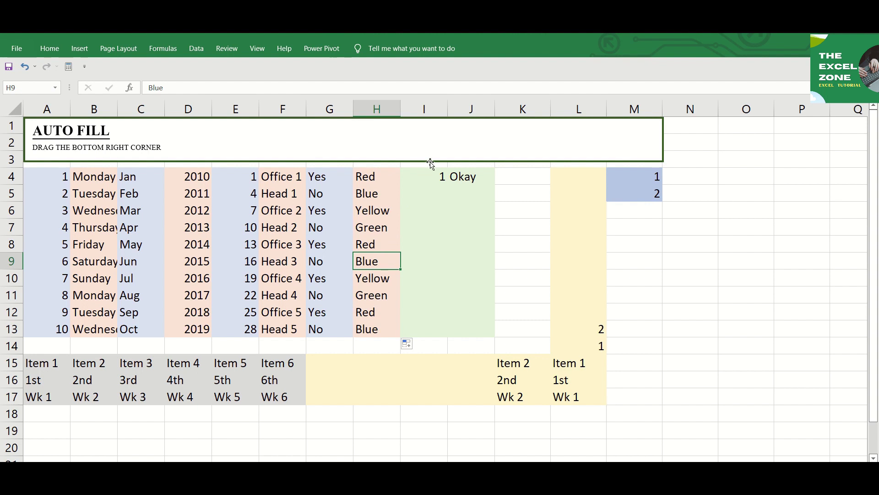
Copy the 1 in I4 down column I to row 13.
click(435, 176)
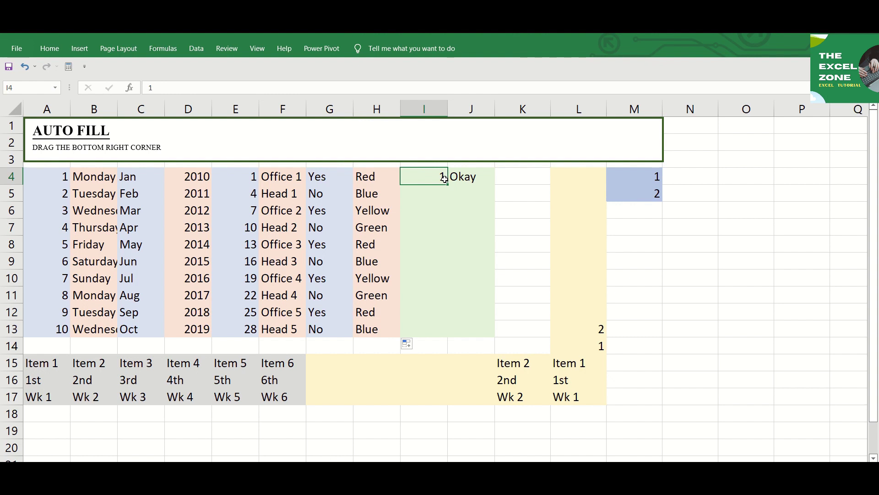
click(444, 179)
drag(448, 185, 445, 338)
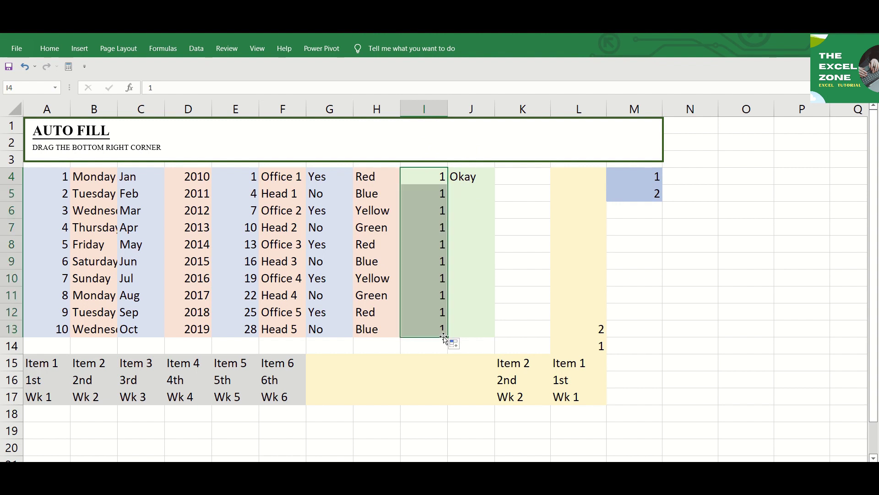
Copy Okay from J4 down column J to row 13.
click(476, 177)
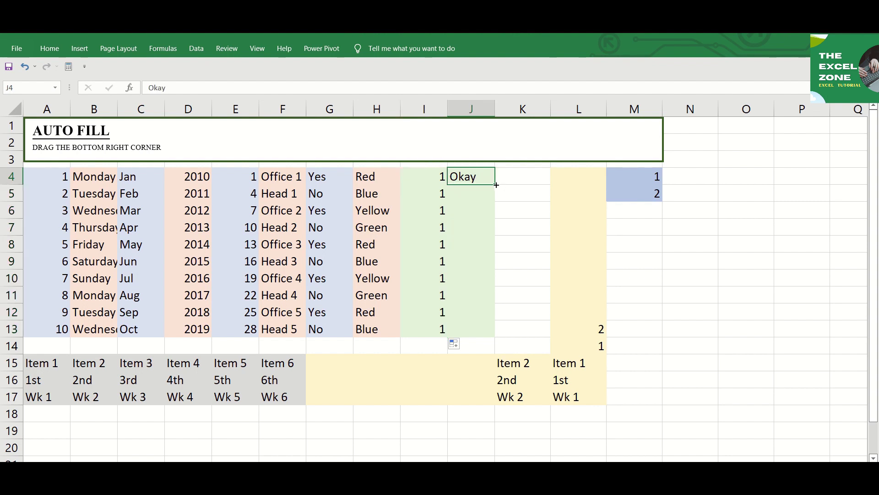
drag(496, 185, 499, 332)
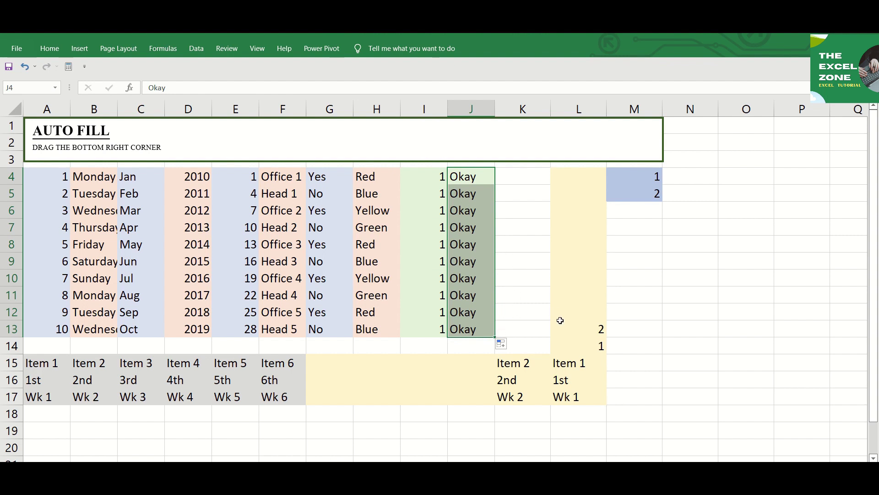
click(589, 347)
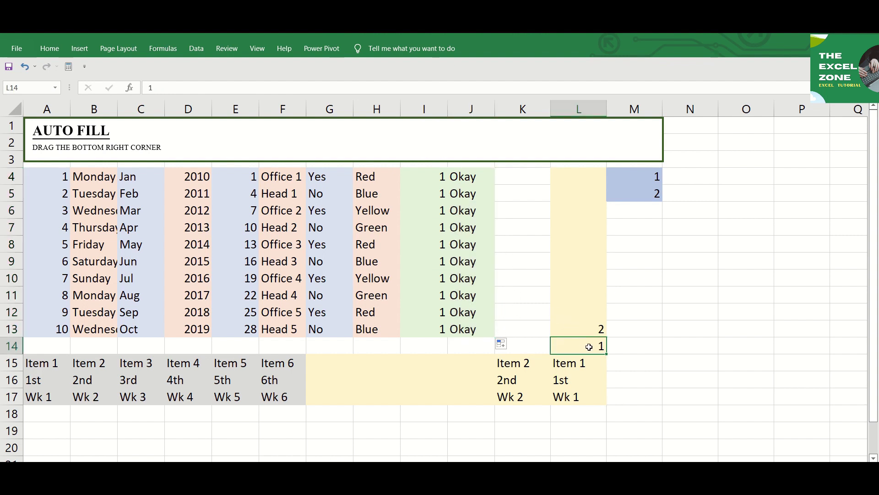
Count column L up to 11 in L4 and fill the Item, ordinal and Wk rows left to column G.
key(shift+Up)
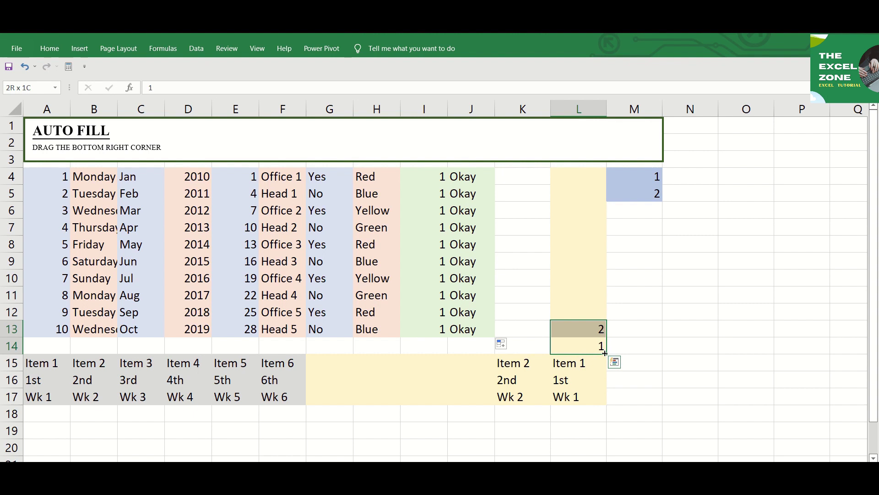
drag(605, 353, 582, 172)
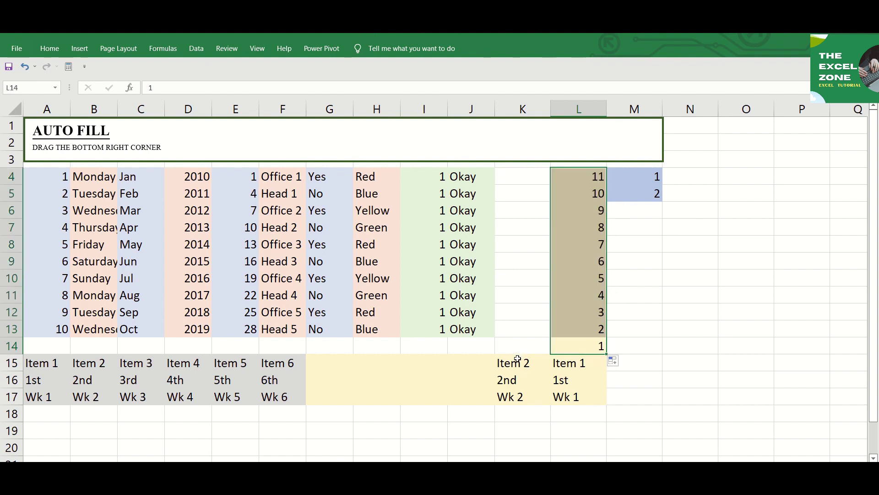
drag(516, 360, 518, 360)
key(shift+Down)
key(shift+Down)
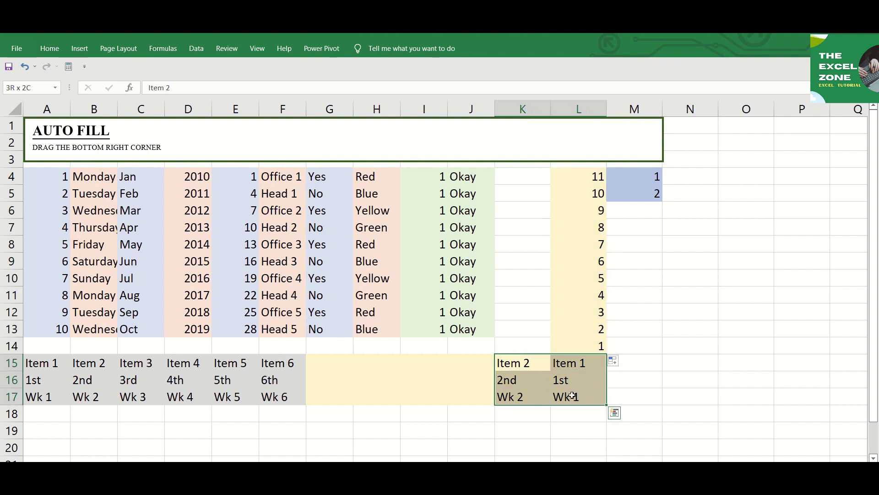
drag(607, 405, 314, 395)
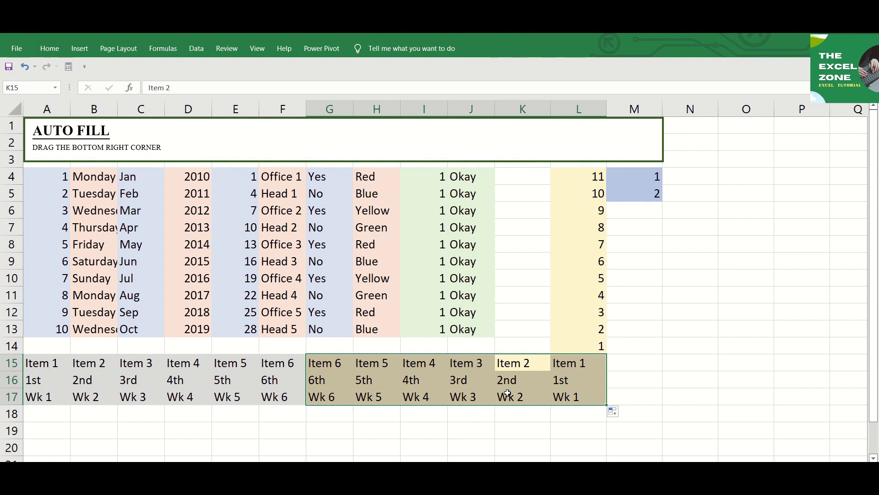
click(565, 384)
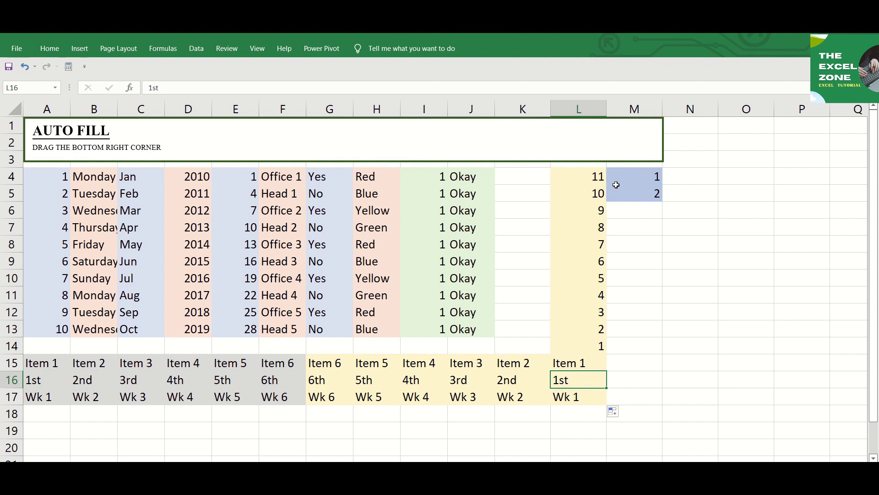
Drag the 1, 2 series in column M down to row 17.
click(636, 183)
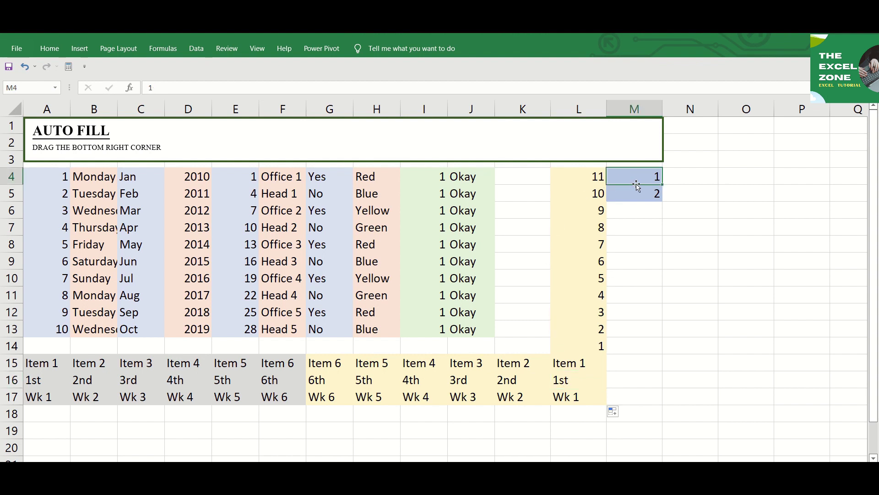
drag(637, 185, 637, 189)
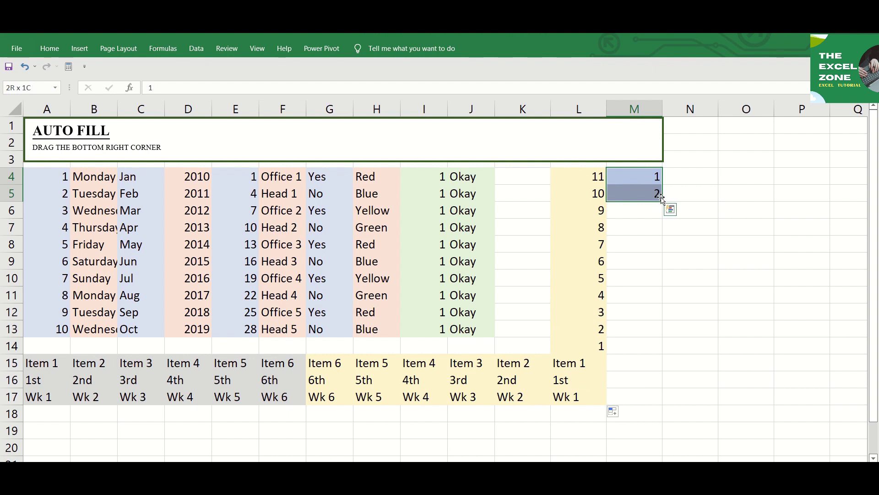
drag(661, 209, 657, 402)
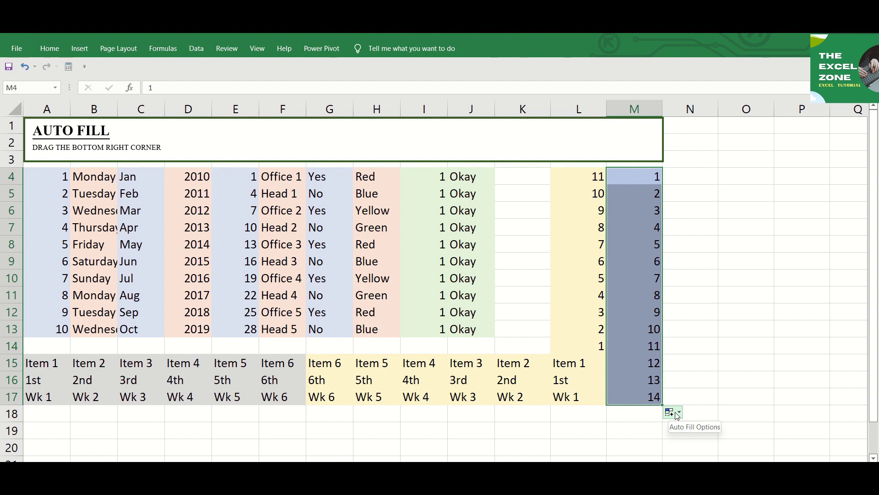
Try Fill Formatting Only, then set Auto Fill Options to Fill Without Formatting to drop the blue shading.
click(678, 414)
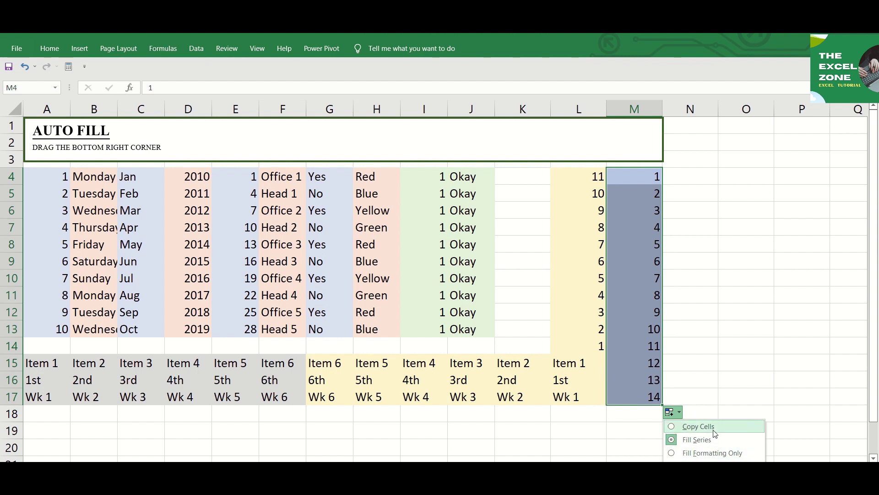
click(705, 453)
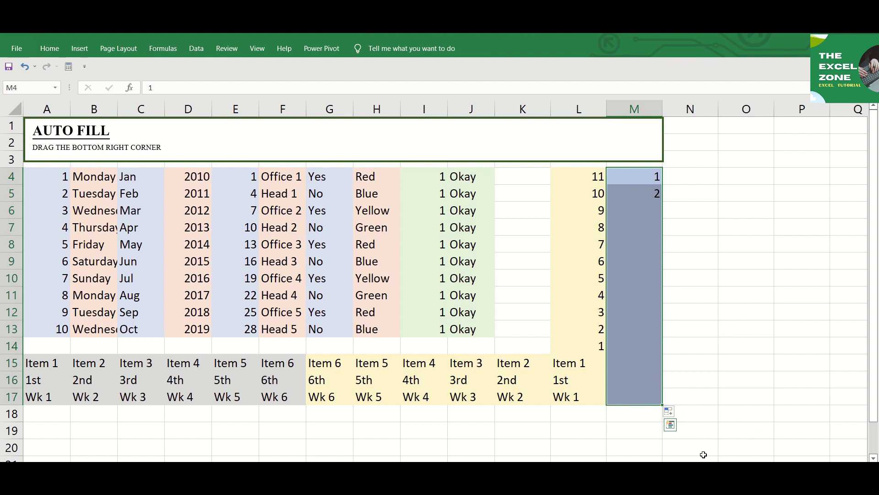
click(669, 411)
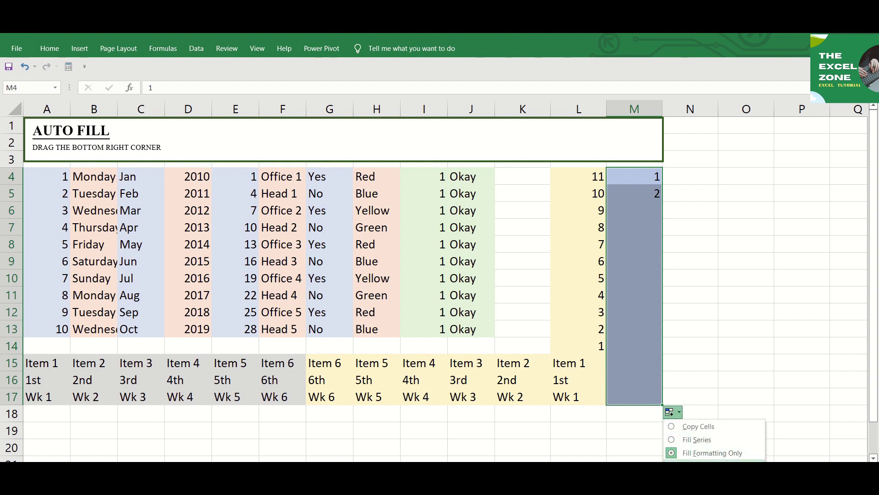
click(705, 466)
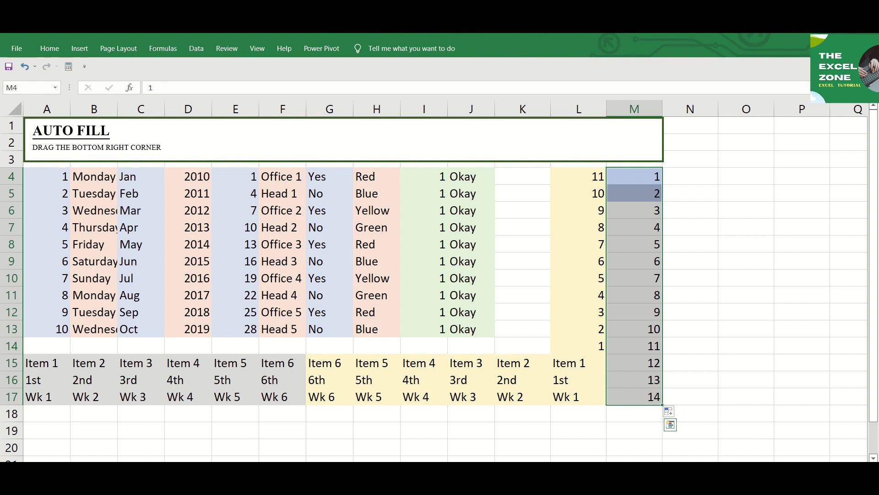
click(633, 412)
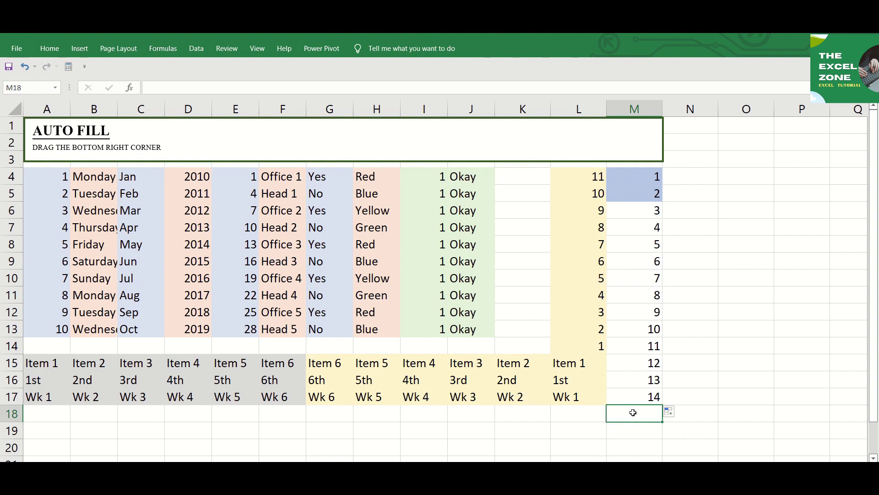
click(634, 396)
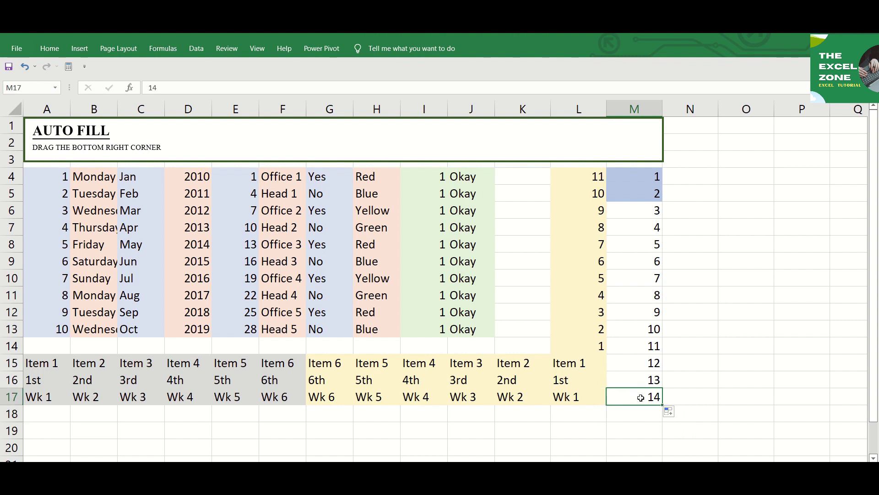
click(48, 177)
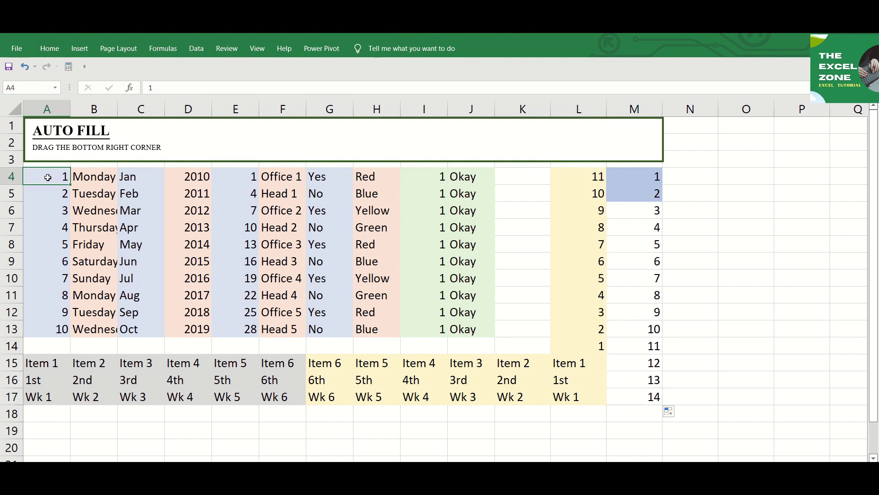
click(17, 53)
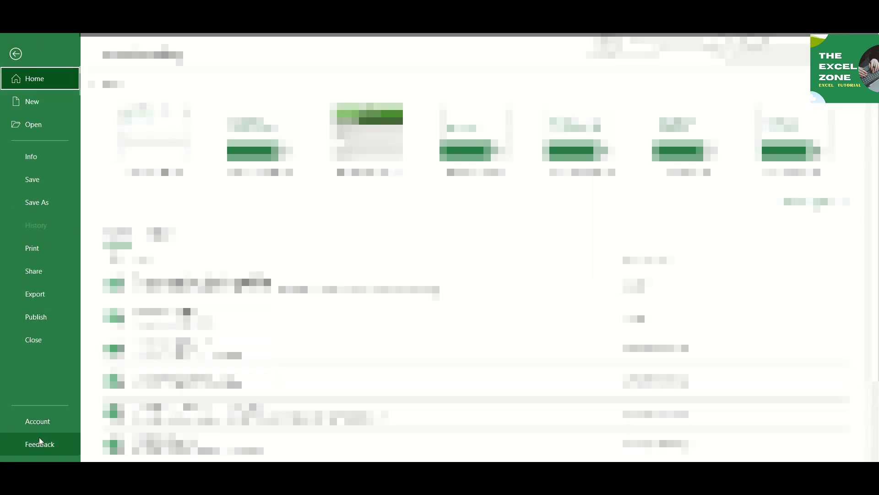
Show Excel Options' Advanced page with the fill handle and cell drag-and-drop setting.
click(34, 458)
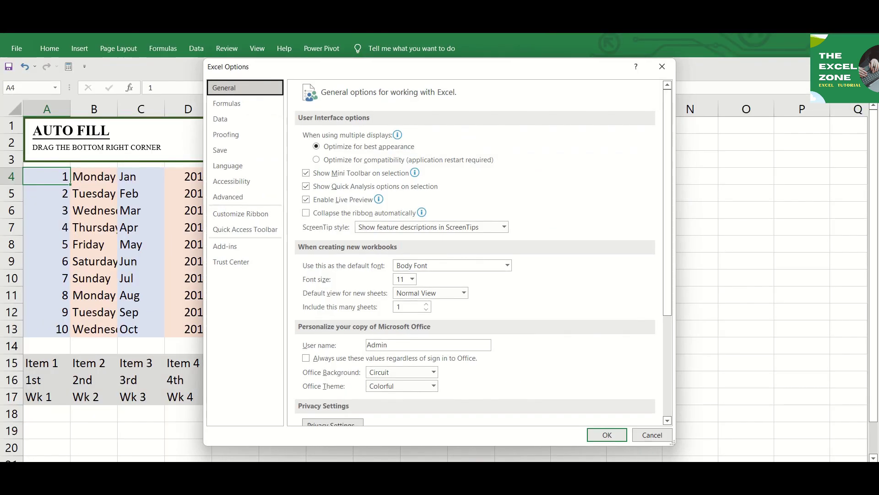
click(222, 204)
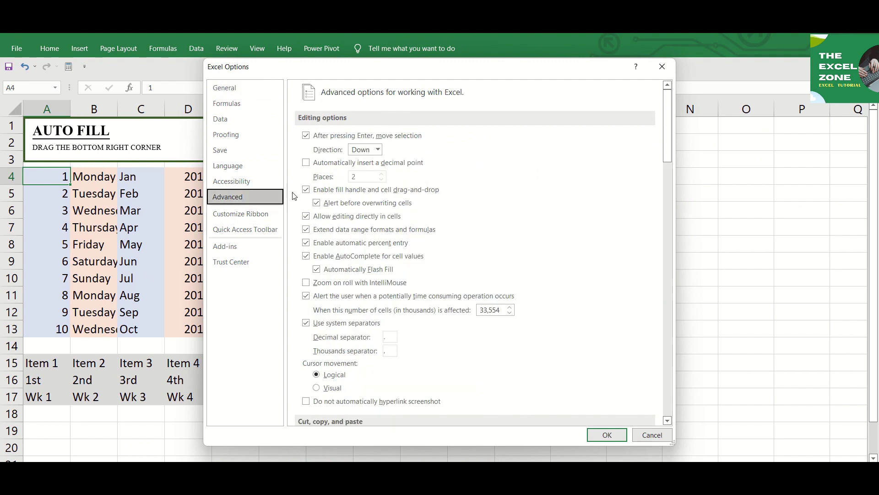